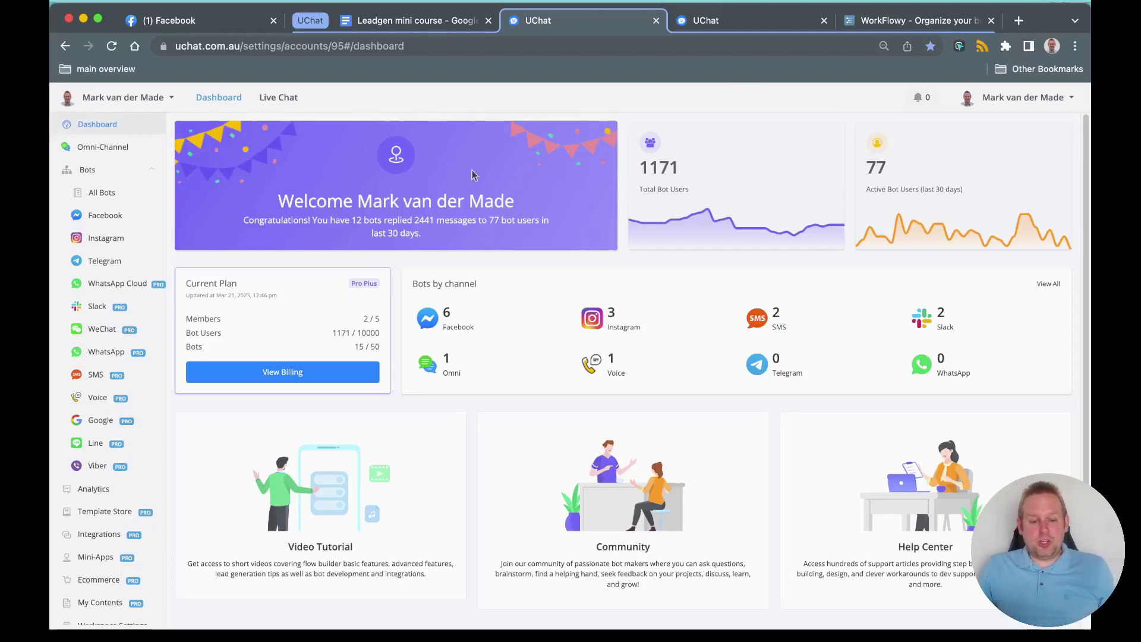
Open the workspace Integrations settings and scroll its list down to the Others category
scroll(62, 309, "down", 3)
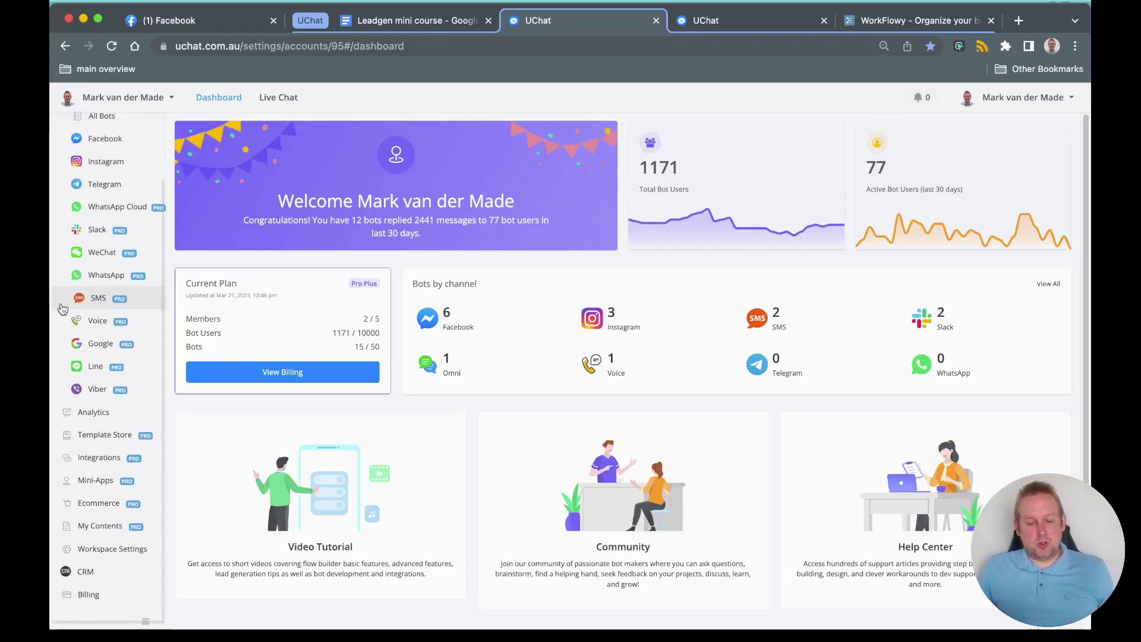
left_click(86, 456)
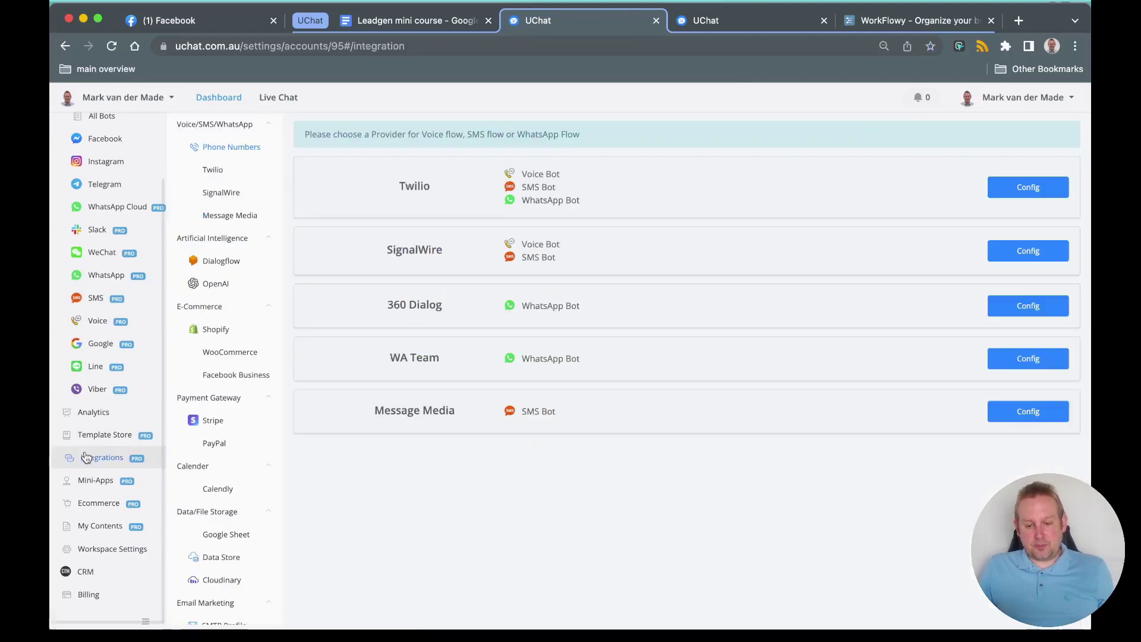
scroll(233, 273, "down", 3)
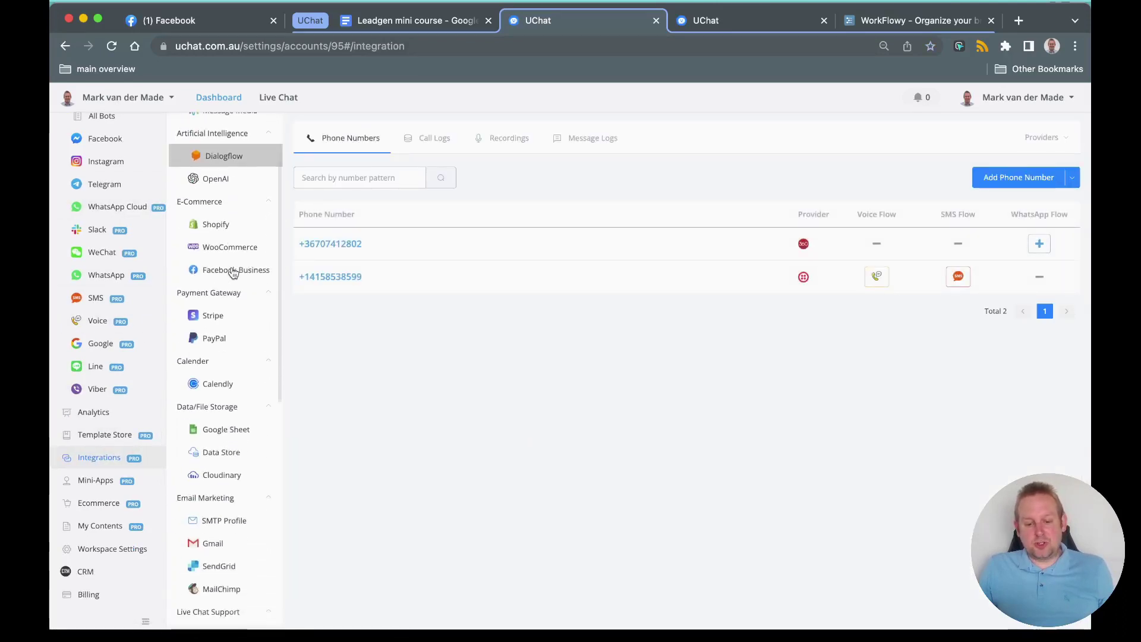
scroll(233, 273, "down", 5)
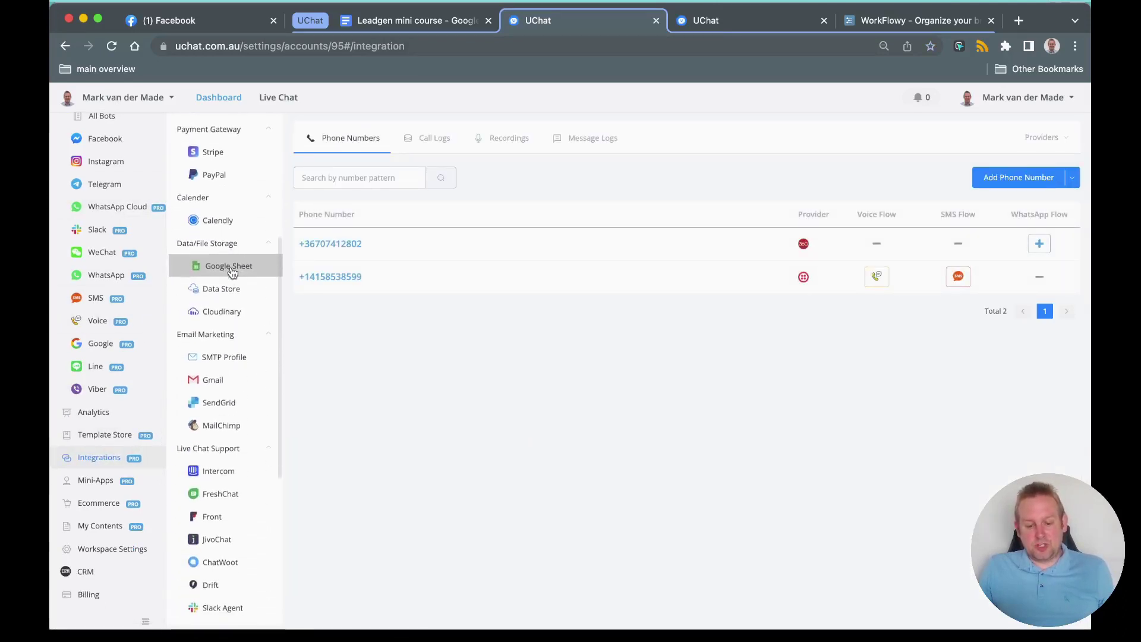
scroll(232, 272, "down", 7)
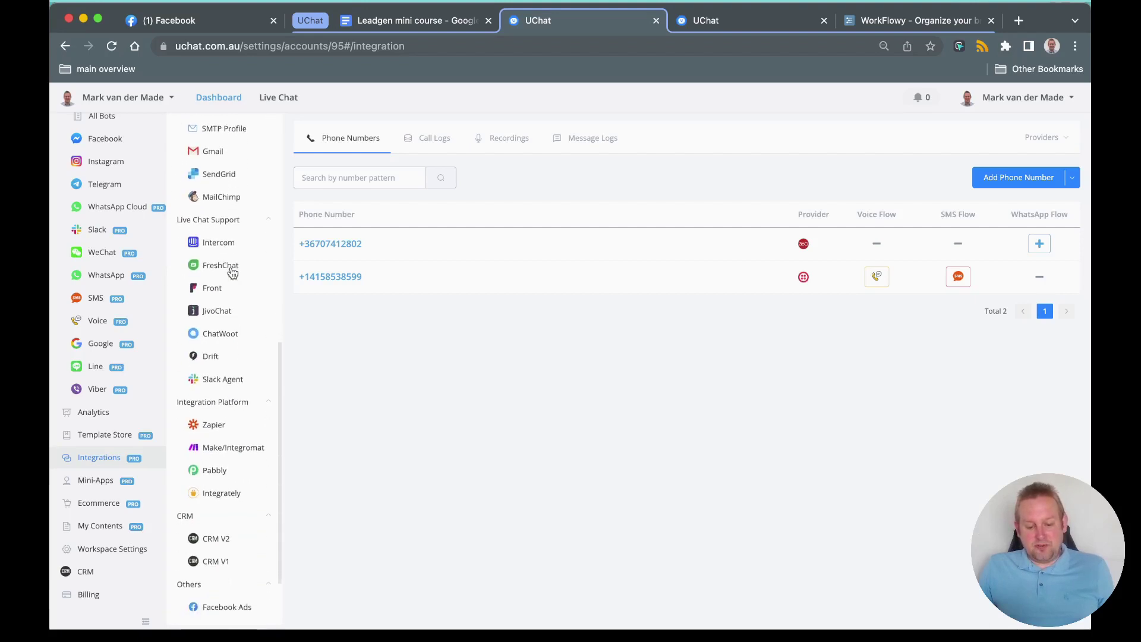
scroll(232, 272, "down", 3)
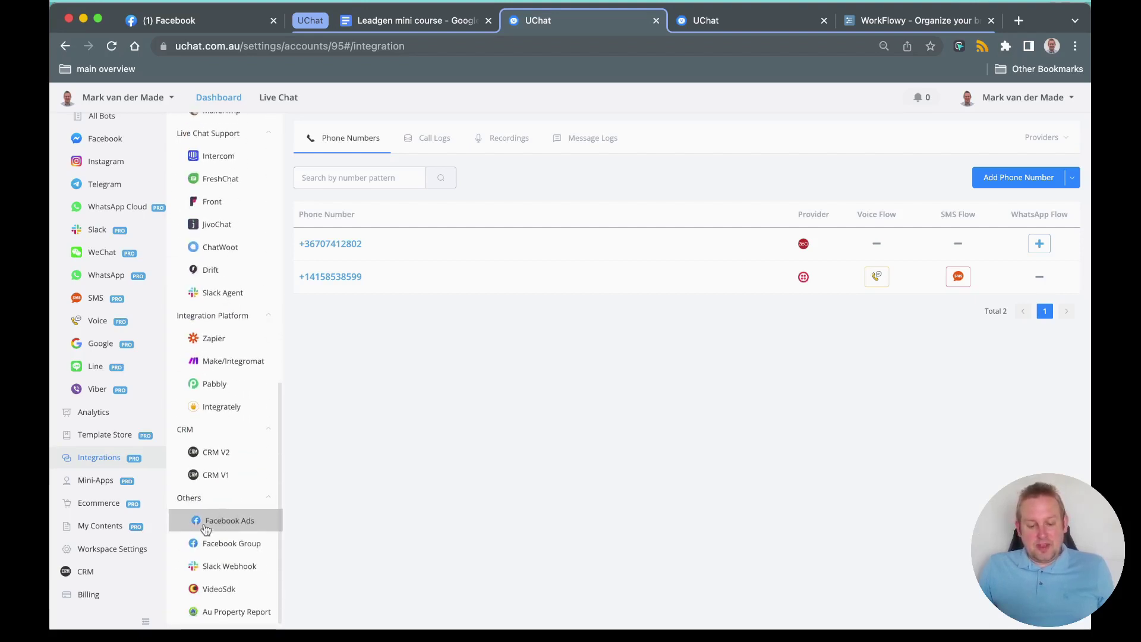
Disconnect the linked Facebook Ads account from its integration page, then begin connecting Facebook Ads again
left_click(233, 519)
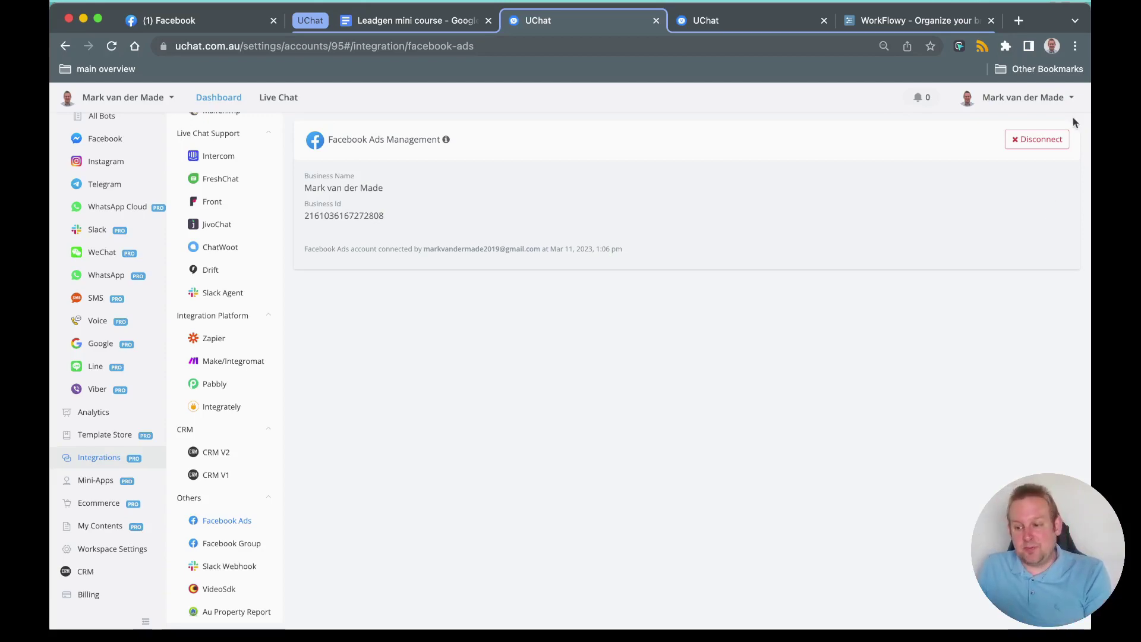
left_click(1046, 139)
left_click(642, 380)
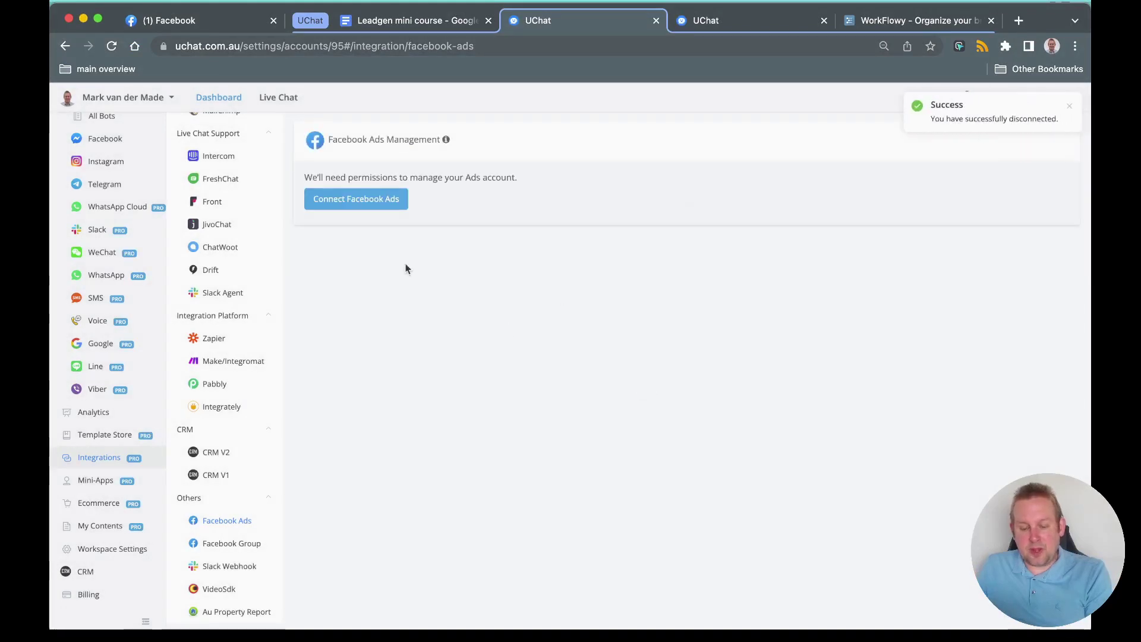
left_click(352, 209)
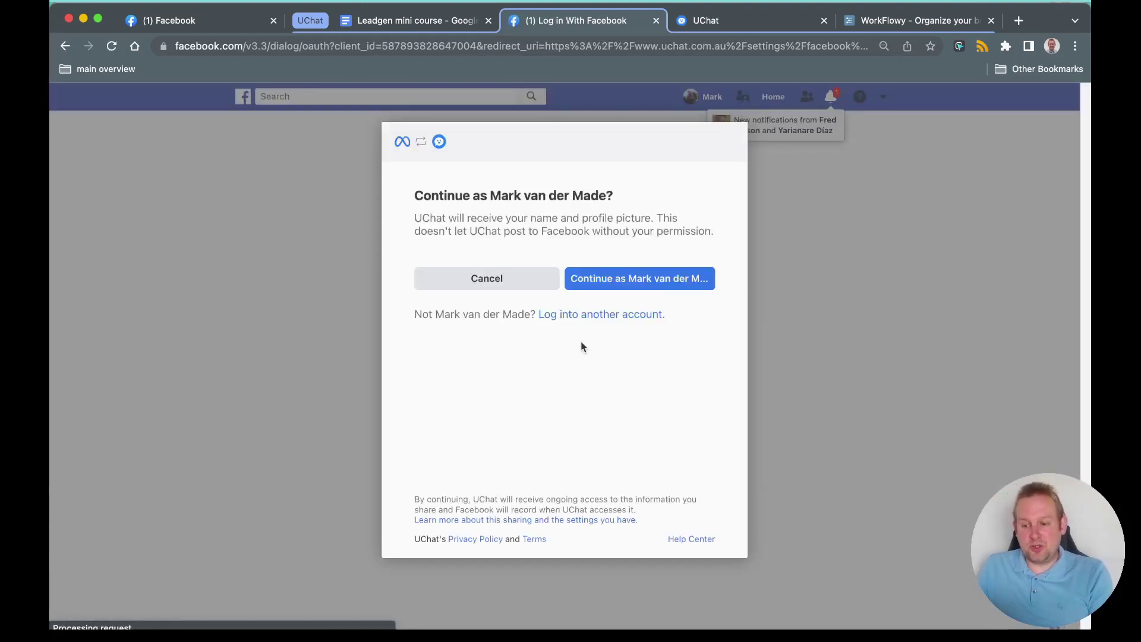
Continue as the current Facebook user, accept the ad-management permissions, and close the linked confirmation
left_click(675, 278)
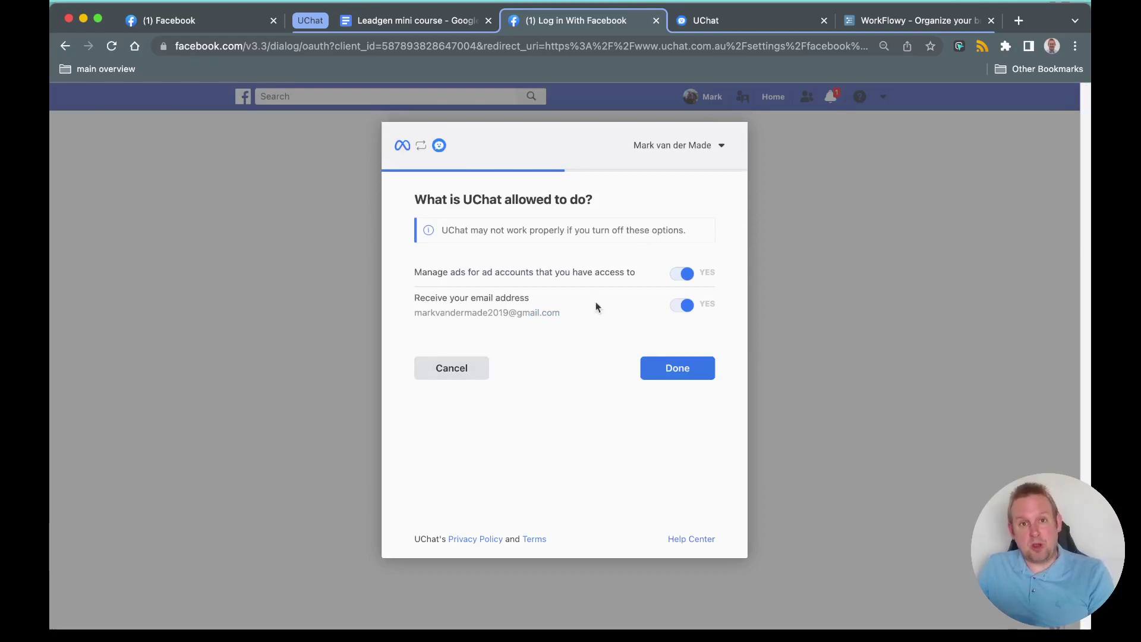
left_click(695, 374)
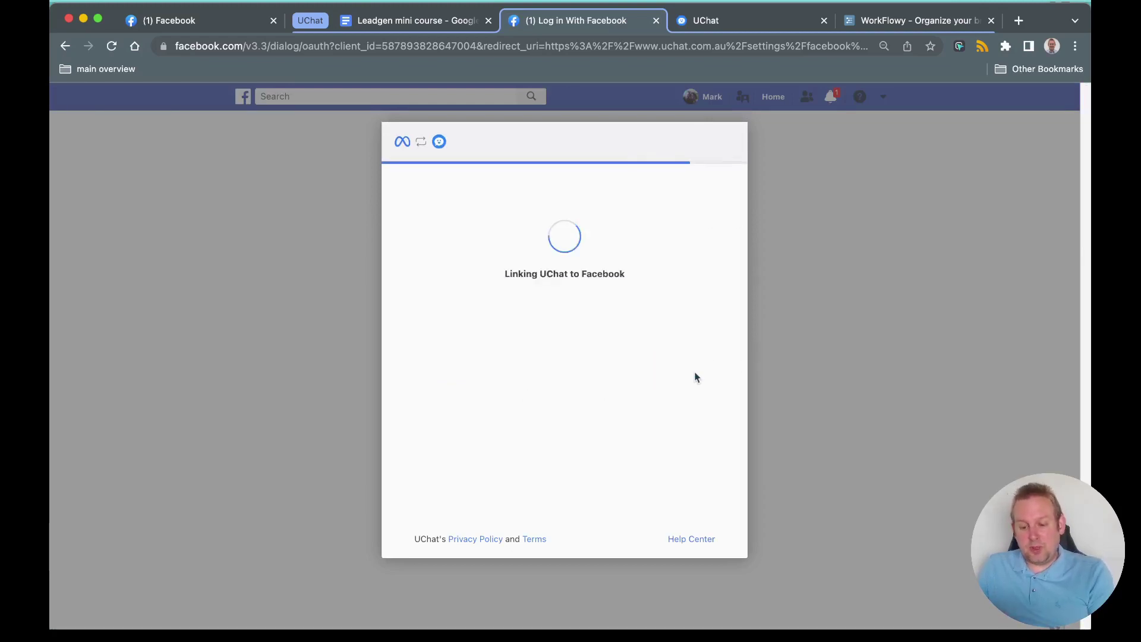
left_click(583, 309)
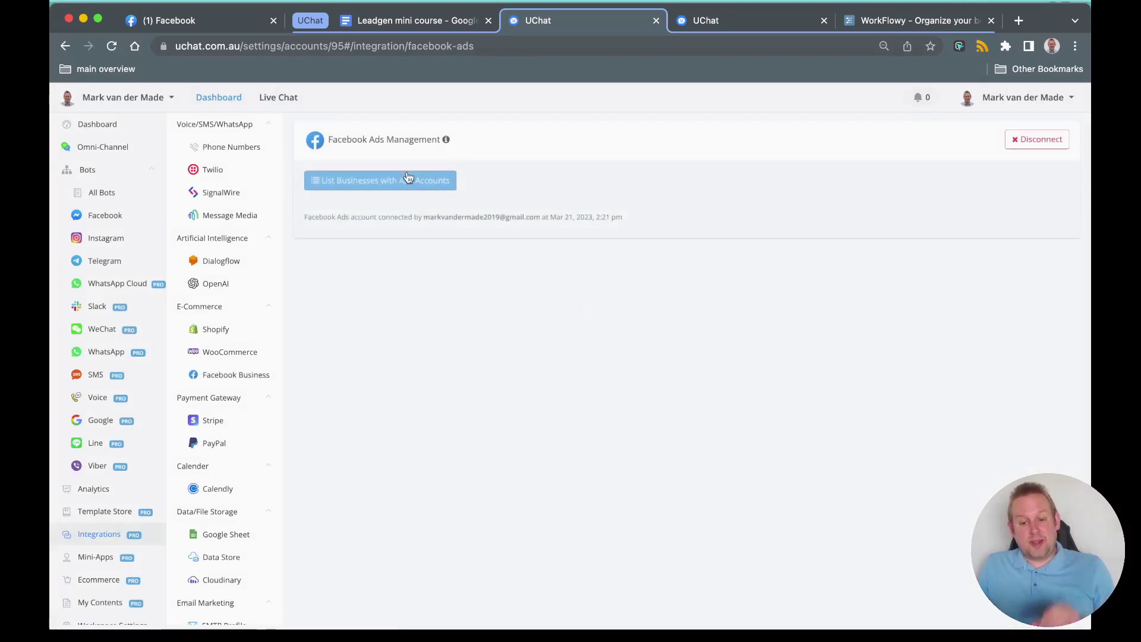
Load the businesses with ad accounts, then select and confirm the first listed business
left_click(399, 185)
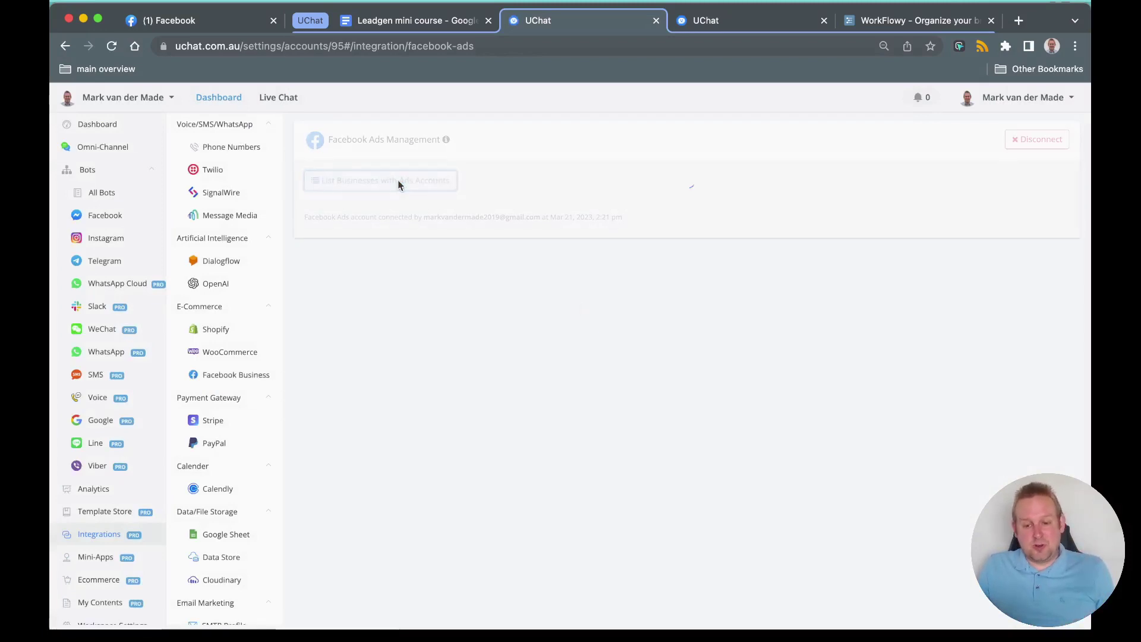
left_click(399, 186)
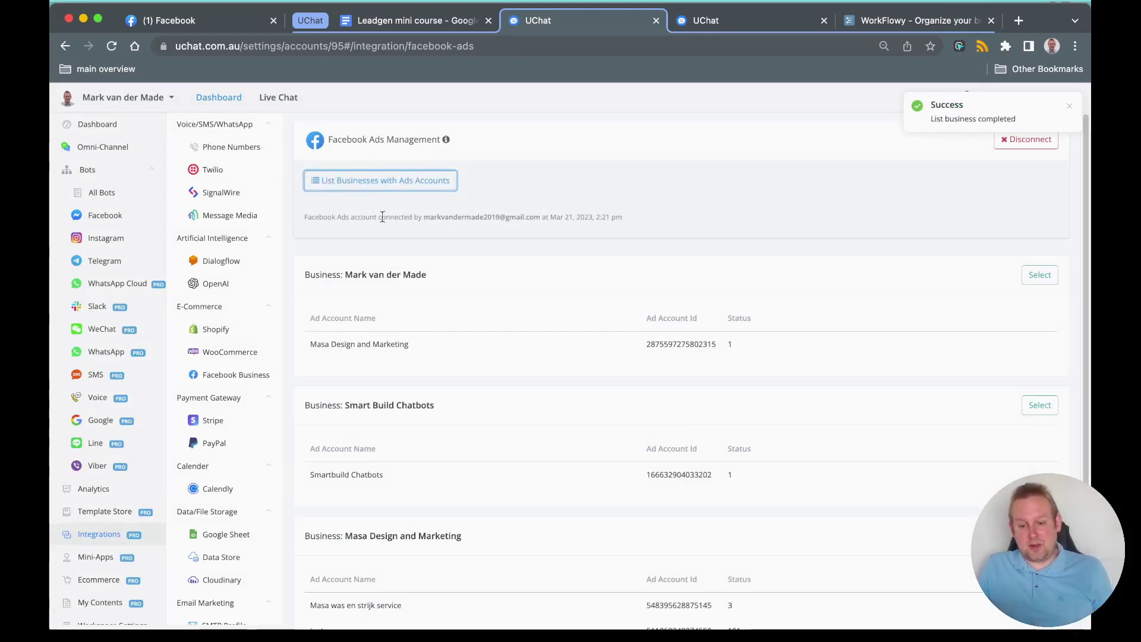
scroll(416, 274, "down", 3)
scroll(479, 452, "up", 3)
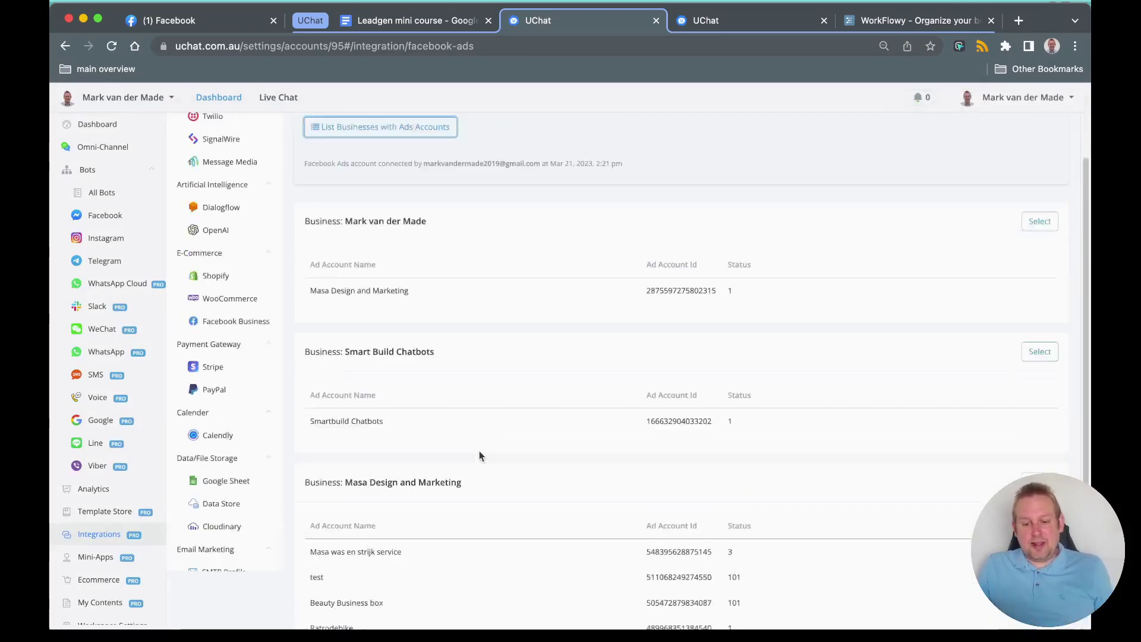
scroll(437, 303, "down", 3)
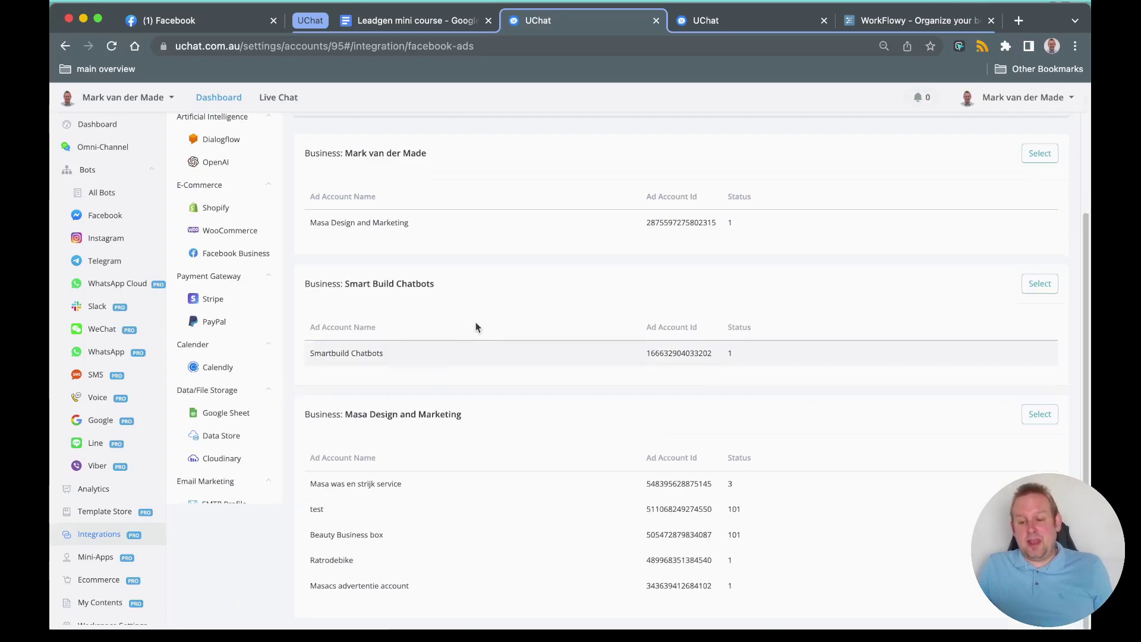
scroll(473, 326, "up", 3)
left_click(1040, 274)
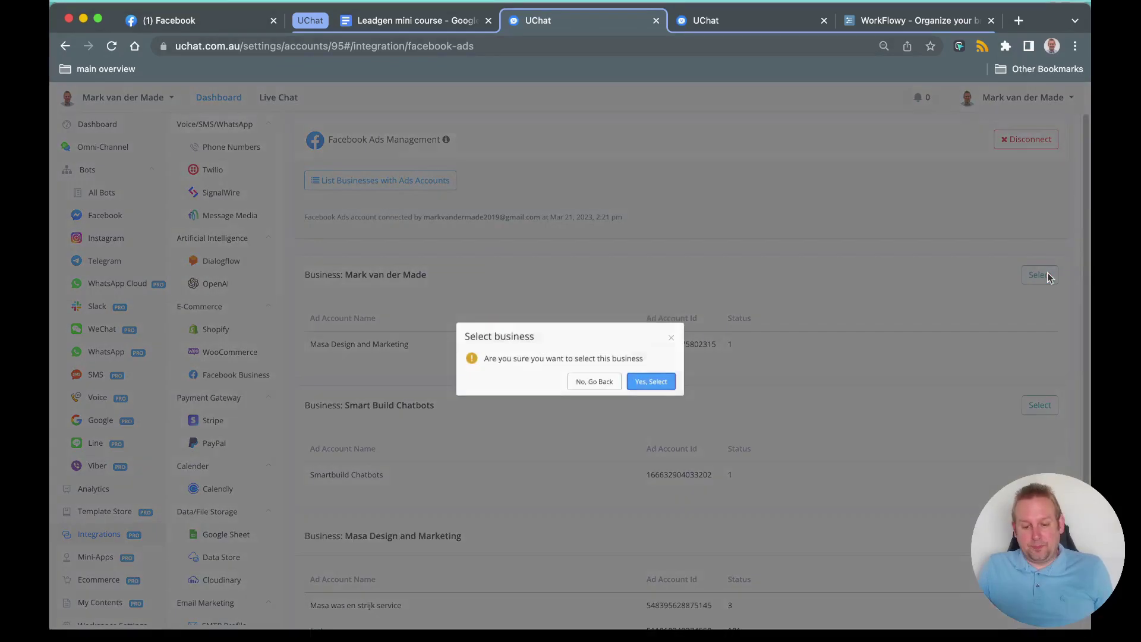
left_click(653, 381)
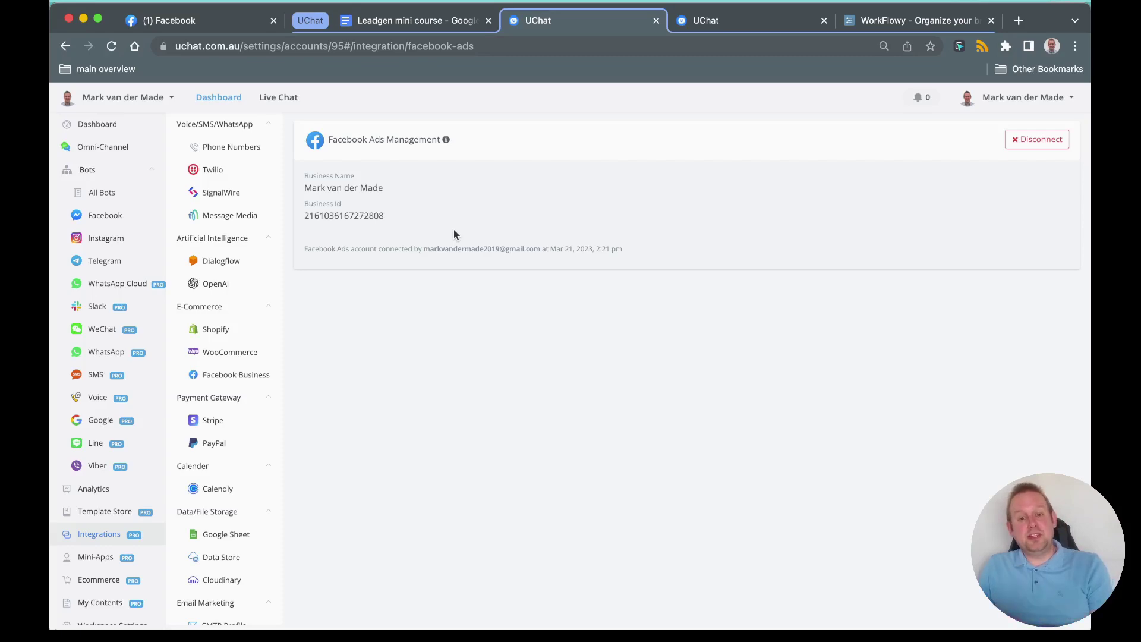
Go from the Facebook feed into Business Manager and expand its Integrations options
left_click(205, 21)
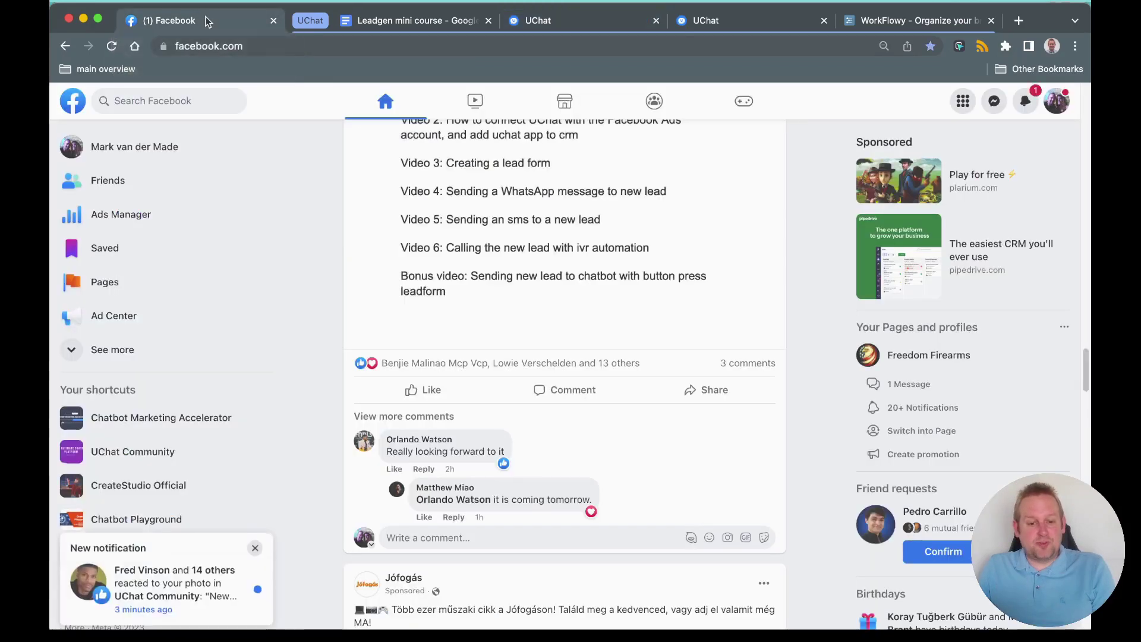
left_click(130, 351)
left_click(140, 348)
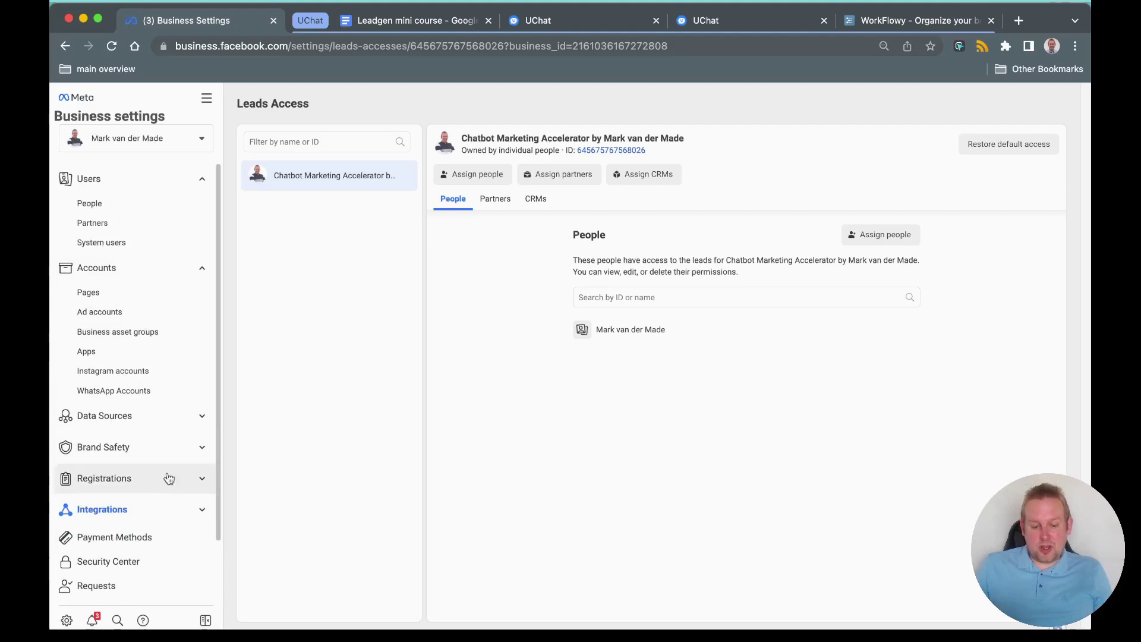
left_click(173, 506)
scroll(158, 484, "down", 2)
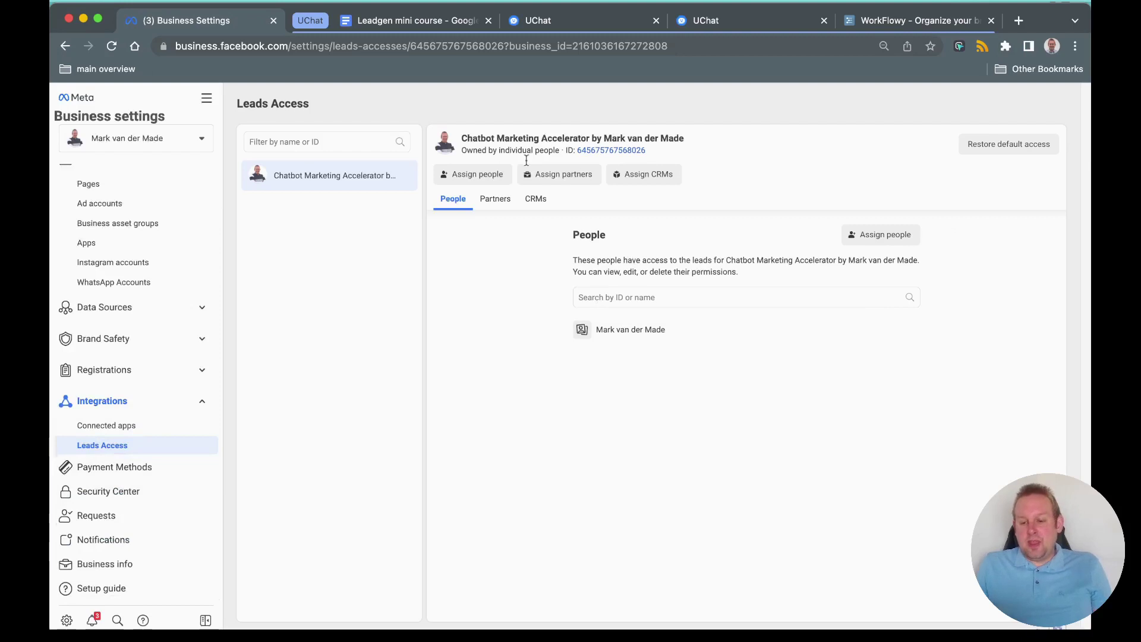
Search the page's leads-access CRMs for 'UChat' and pick the UChat entry
left_click(533, 203)
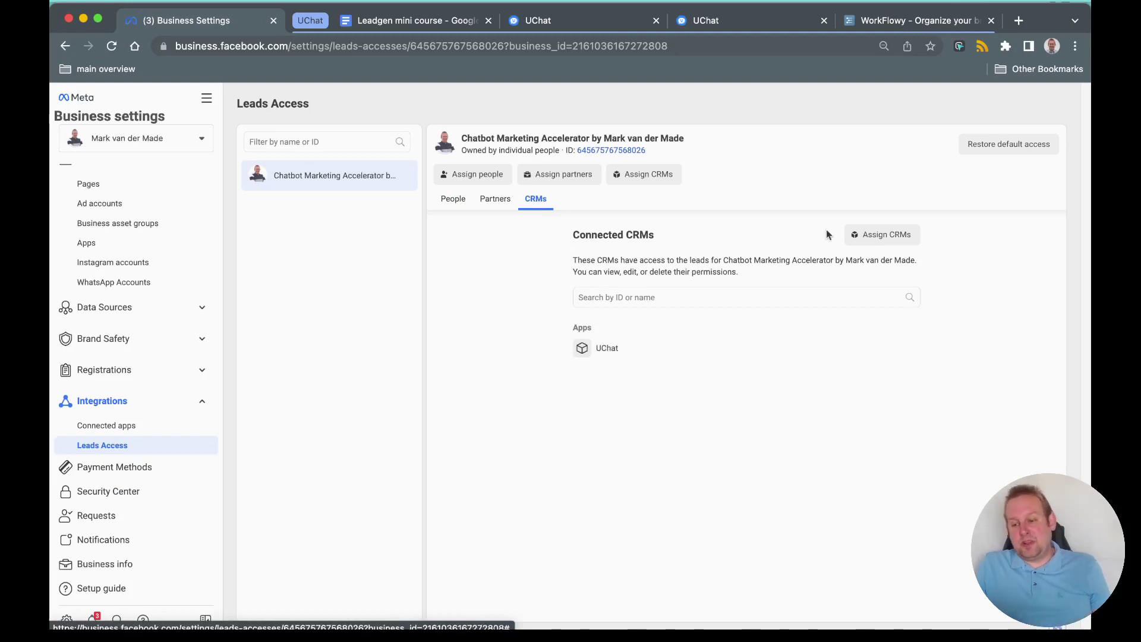
left_click(746, 297)
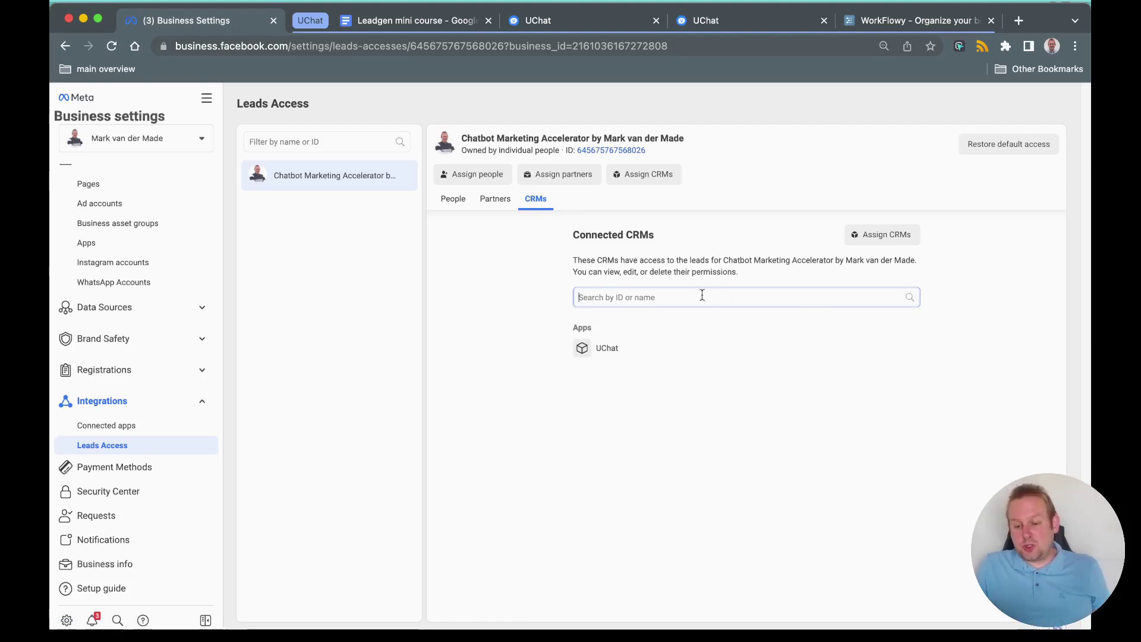
type("UChat")
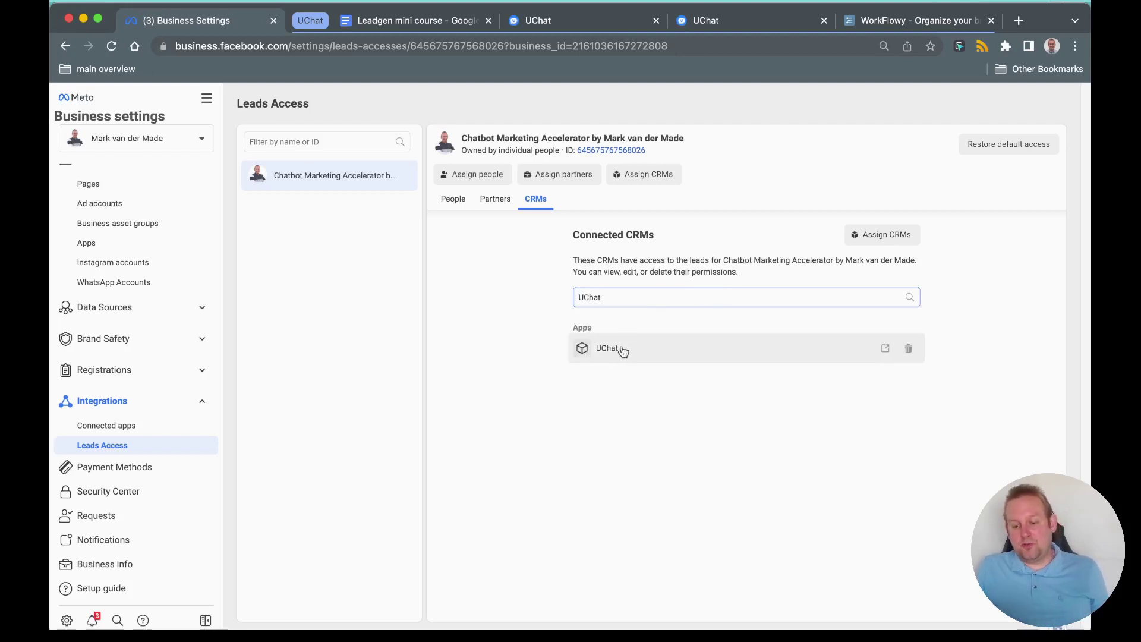
left_click(621, 350)
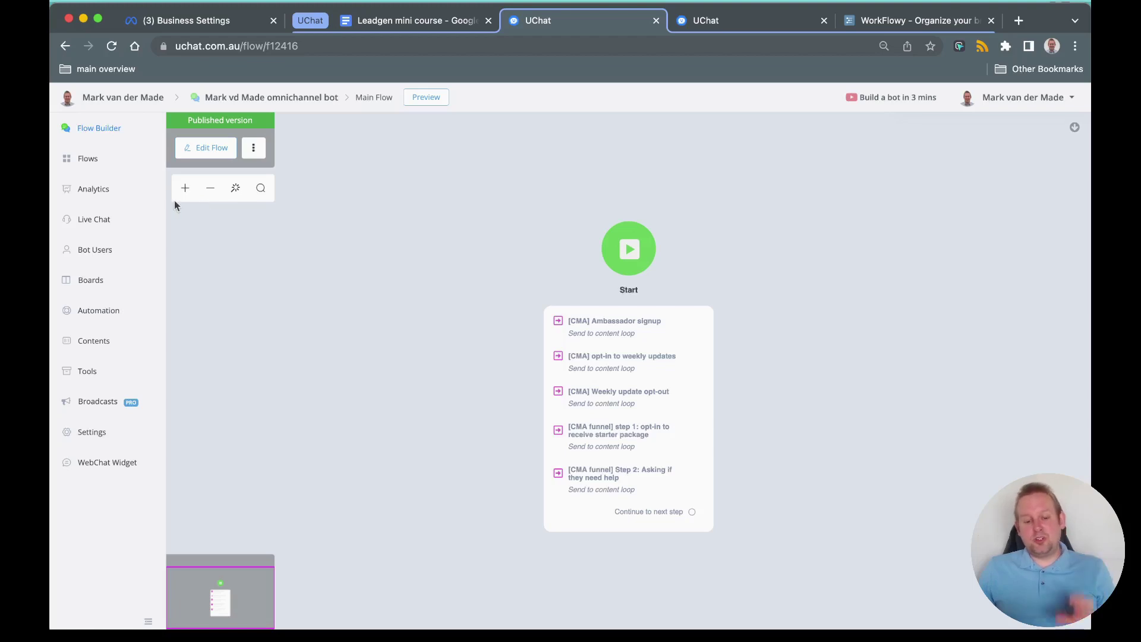
Delete the single existing admin from the bot's Tools > Admins list
left_click(94, 368)
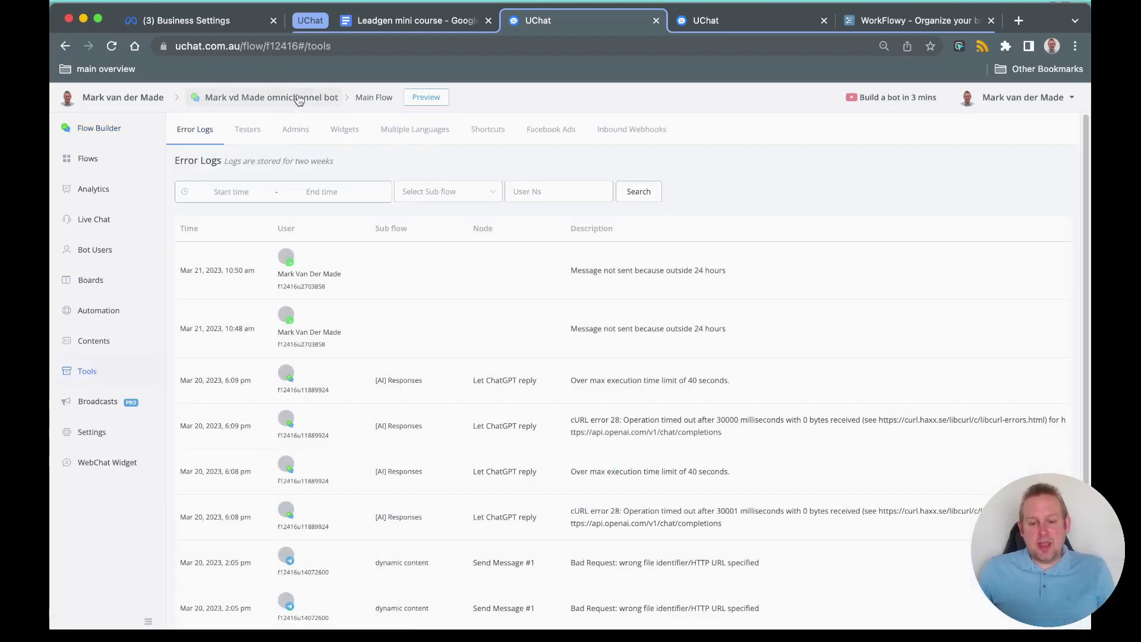
left_click(287, 130)
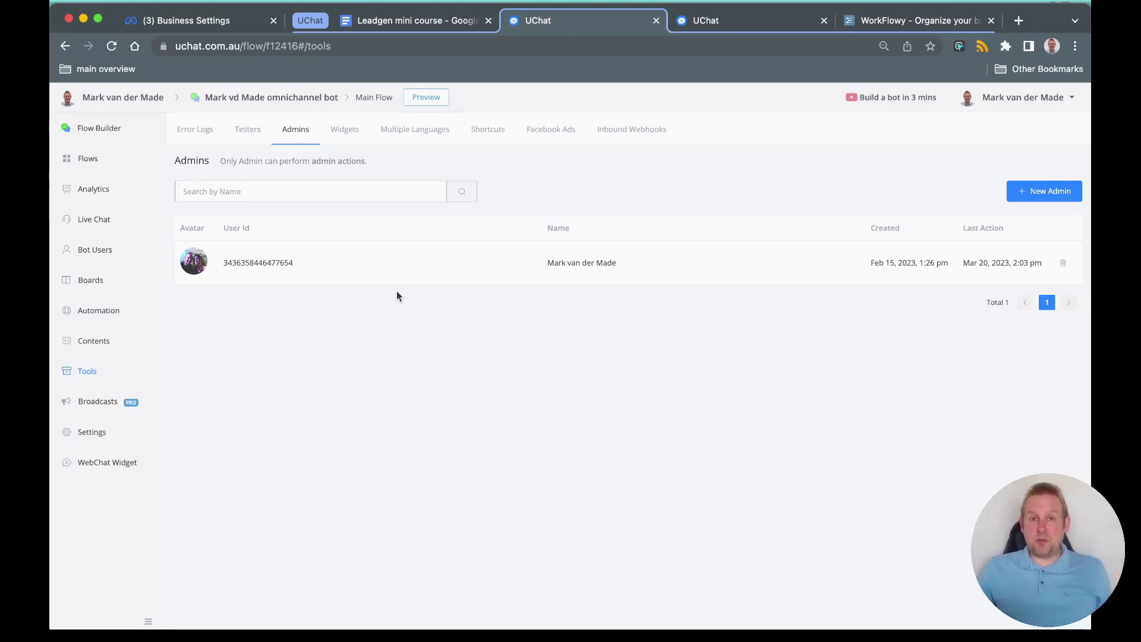
left_click(1062, 262)
left_click(654, 382)
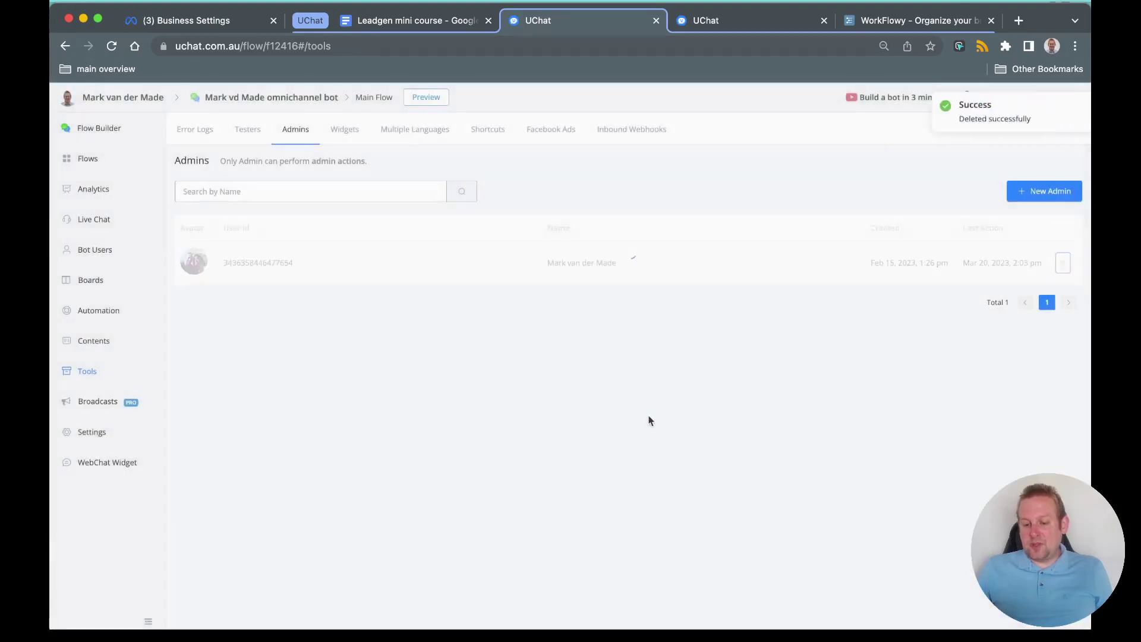
Add a new admin by searching the user's name and choosing the matching Messenger result
left_click(1047, 191)
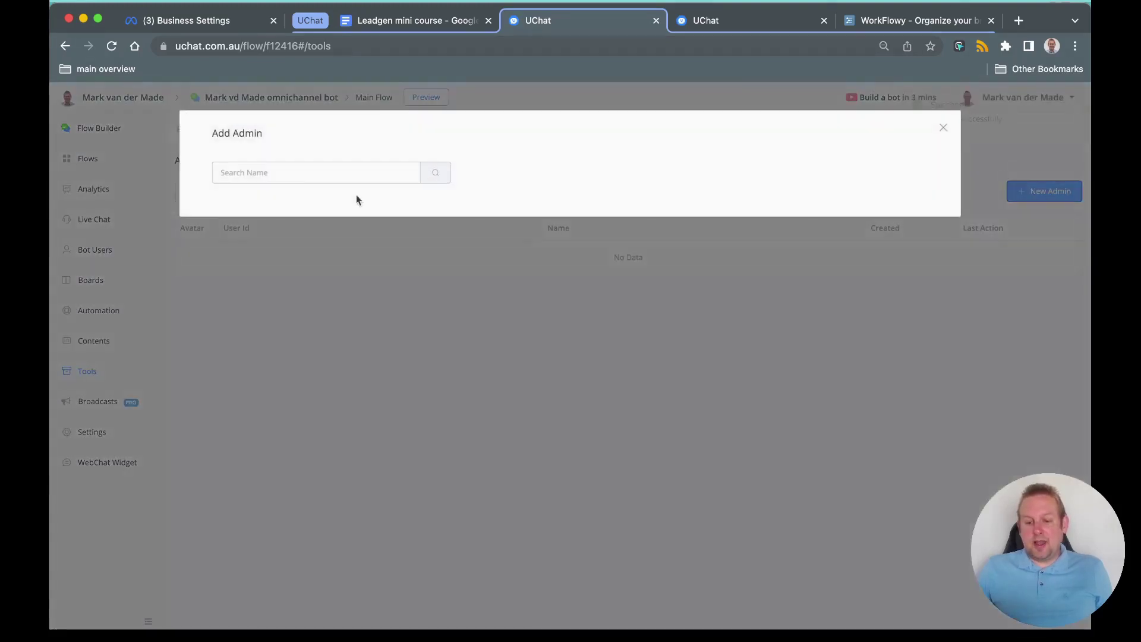
left_click(321, 179)
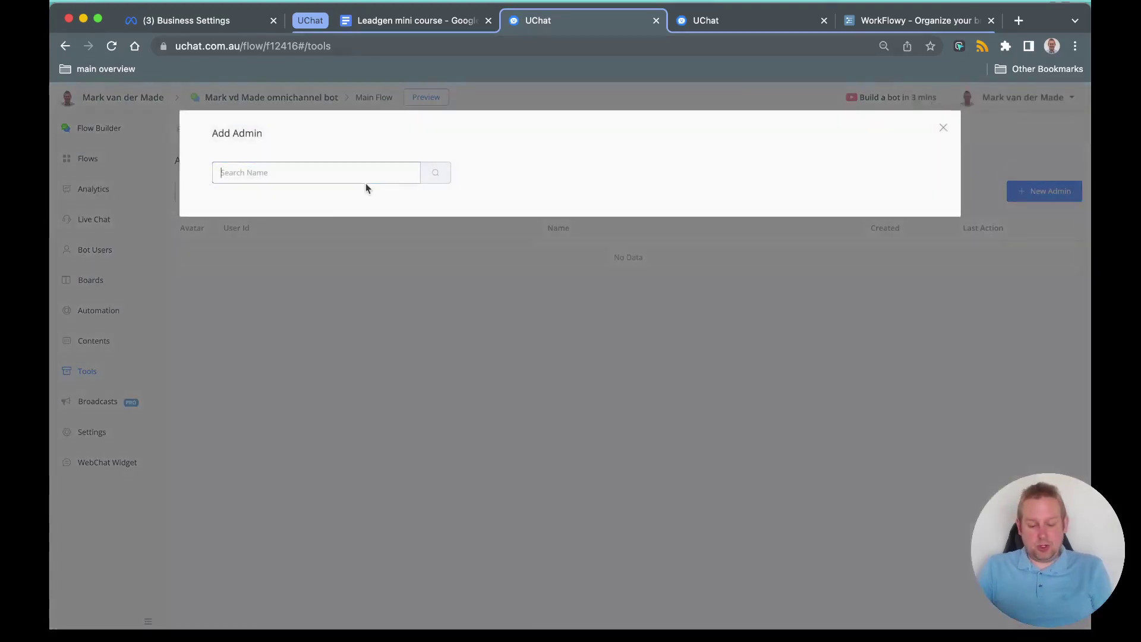
type("Mark")
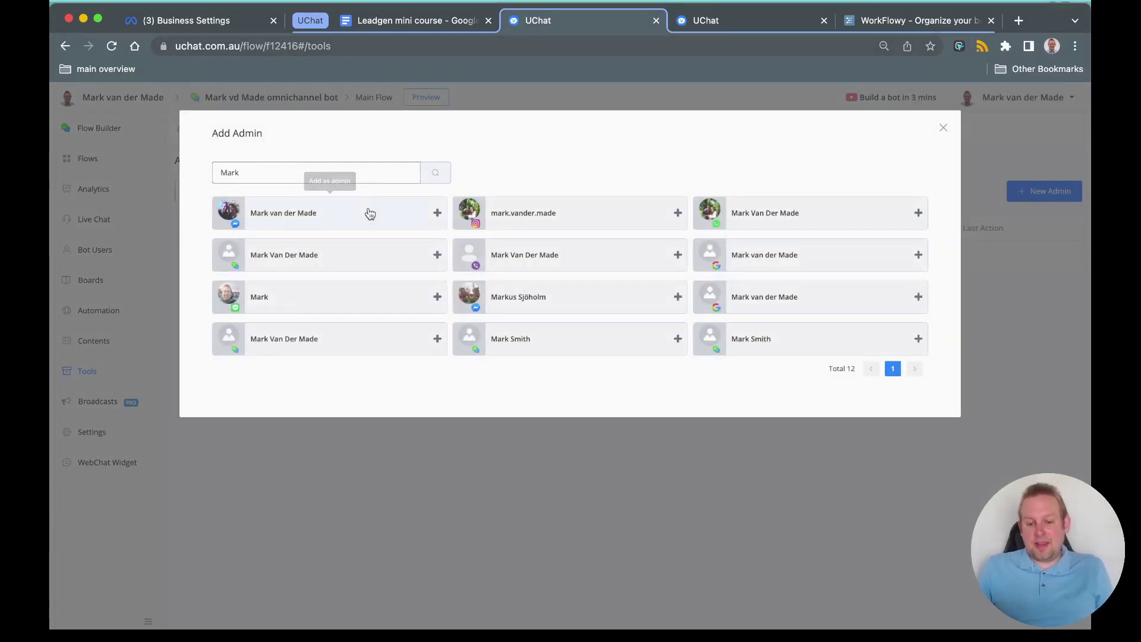
left_click(369, 214)
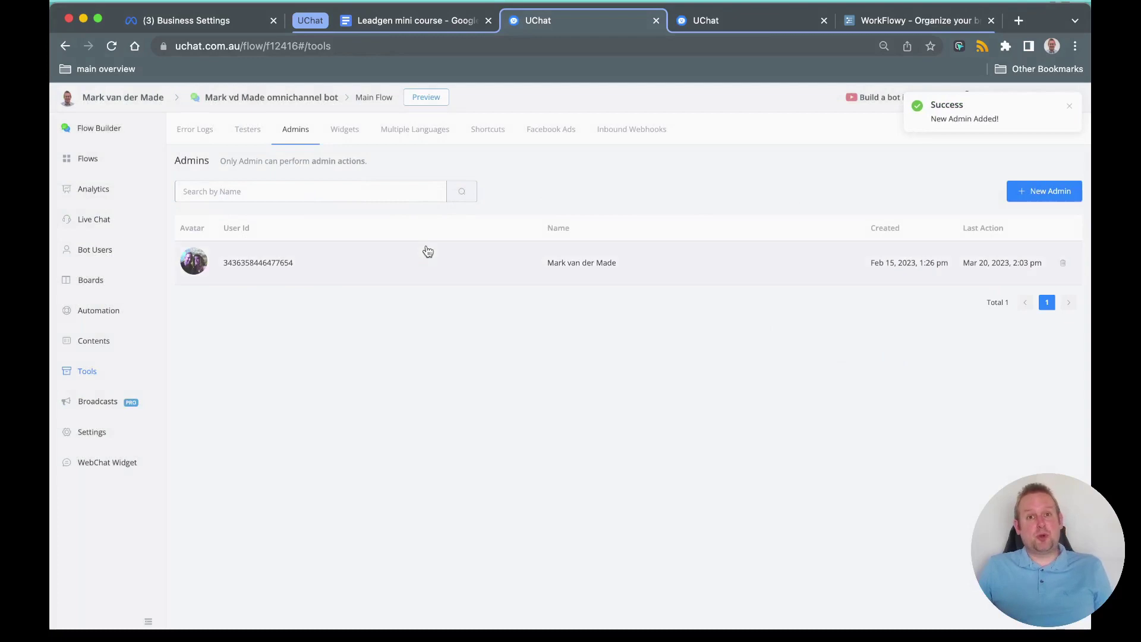